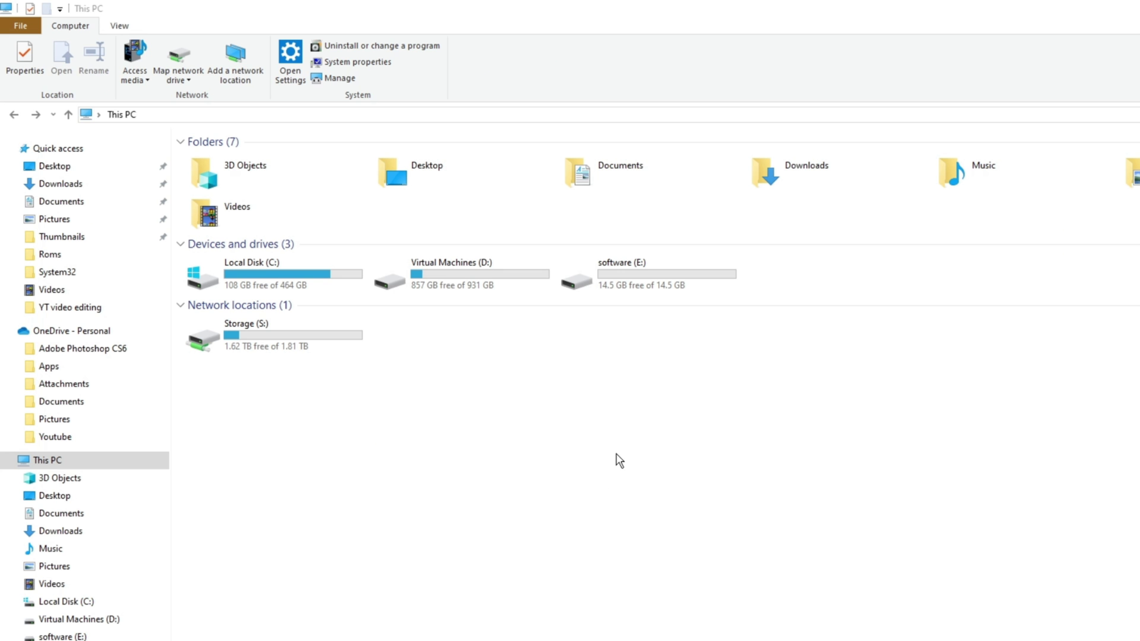
- Quick-format the software (E:) drive as NTFS, confirming the data-erase warning
right_click(618, 280)
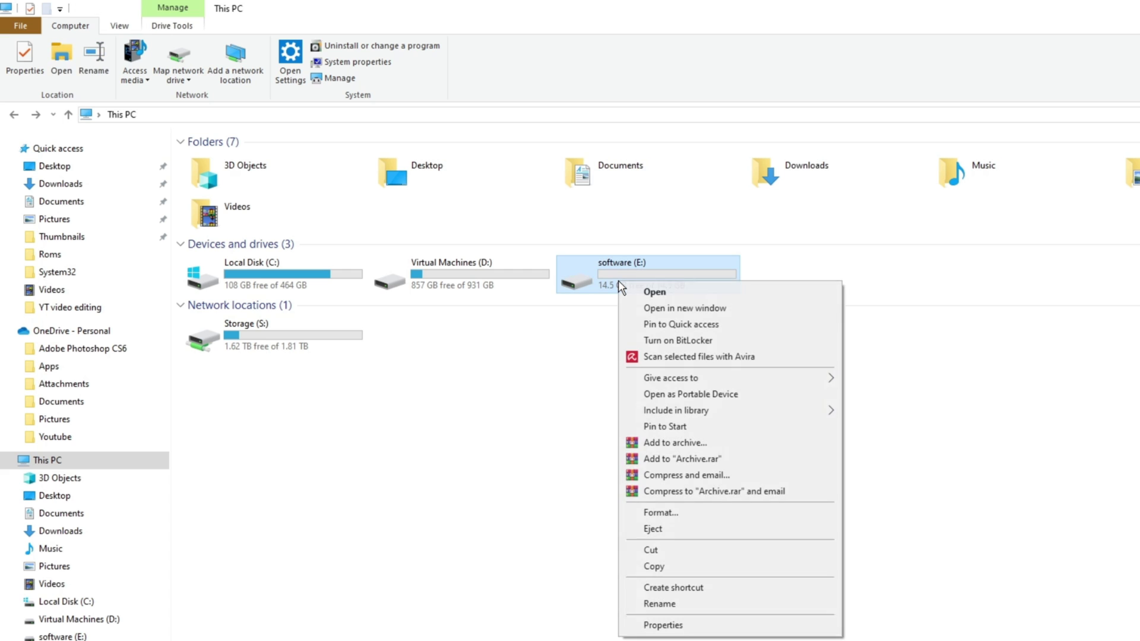
left_click(665, 514)
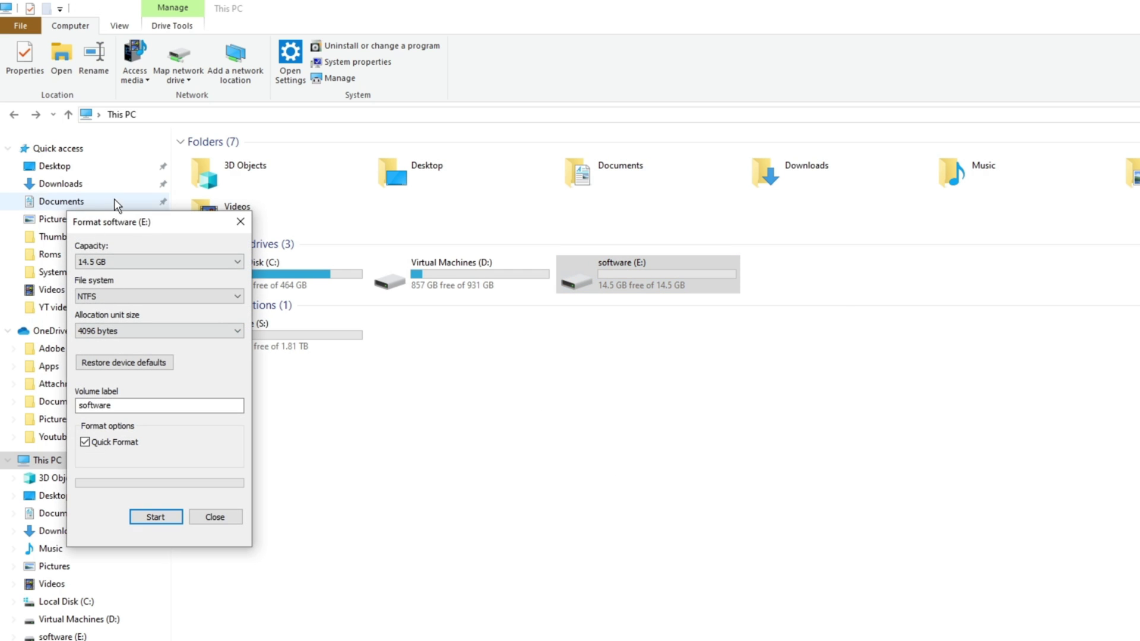
left_click_drag(125, 222, 552, 206)
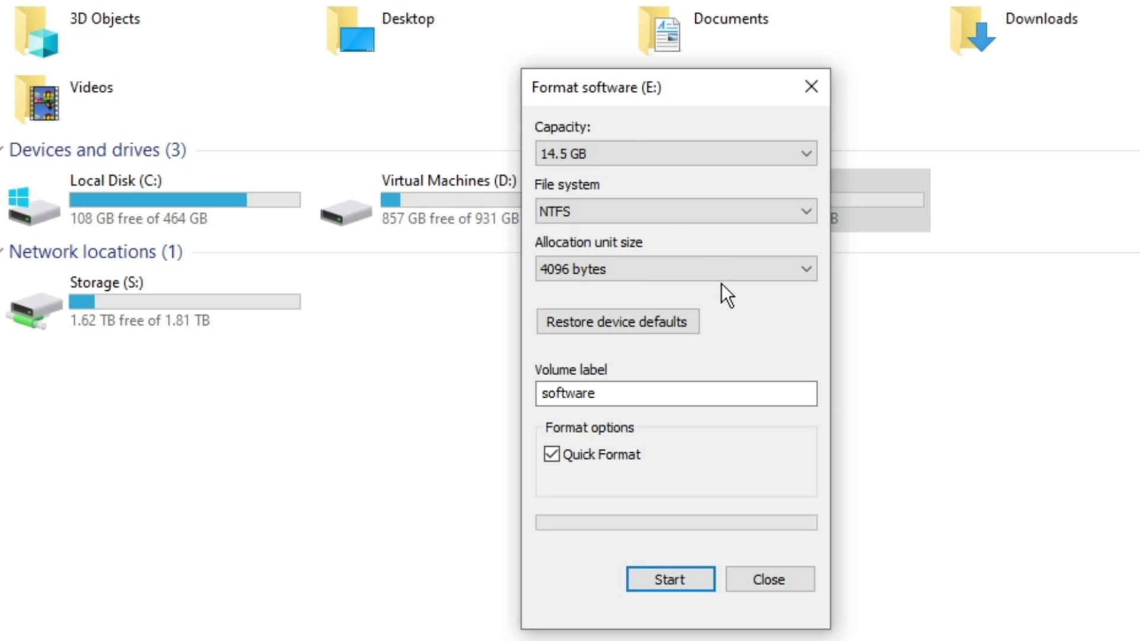
left_click(657, 215)
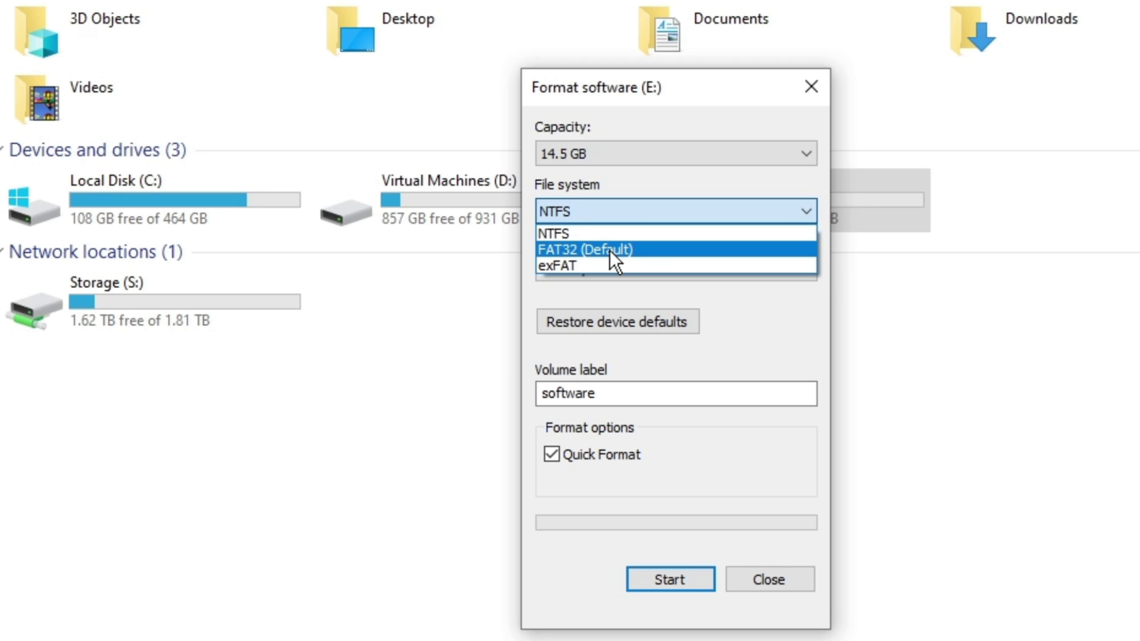
left_click(739, 321)
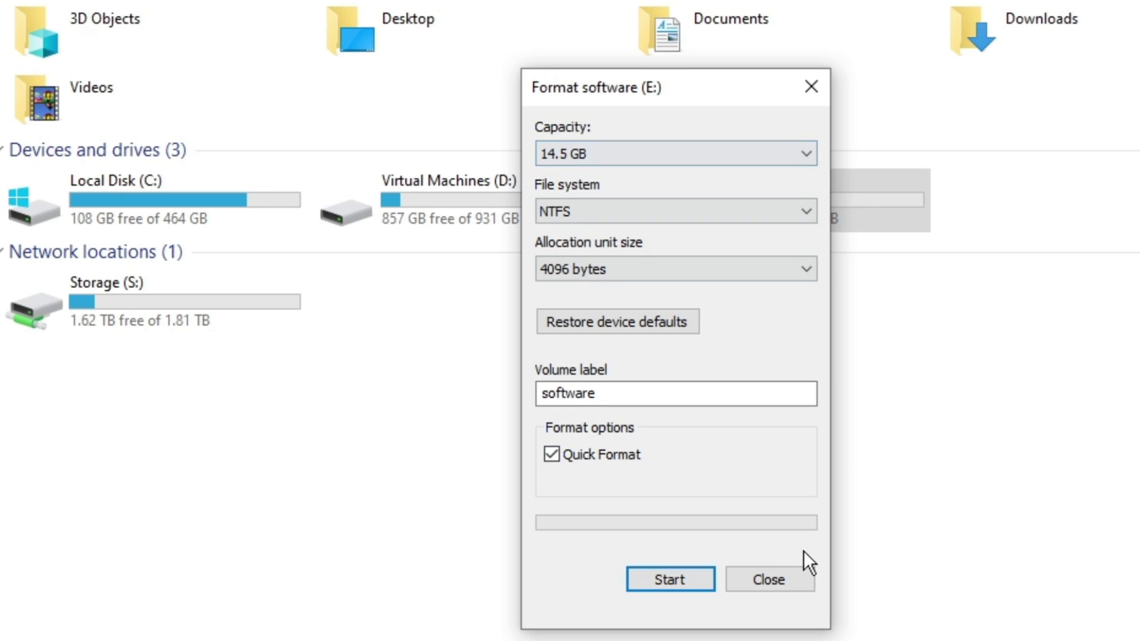
left_click(660, 578)
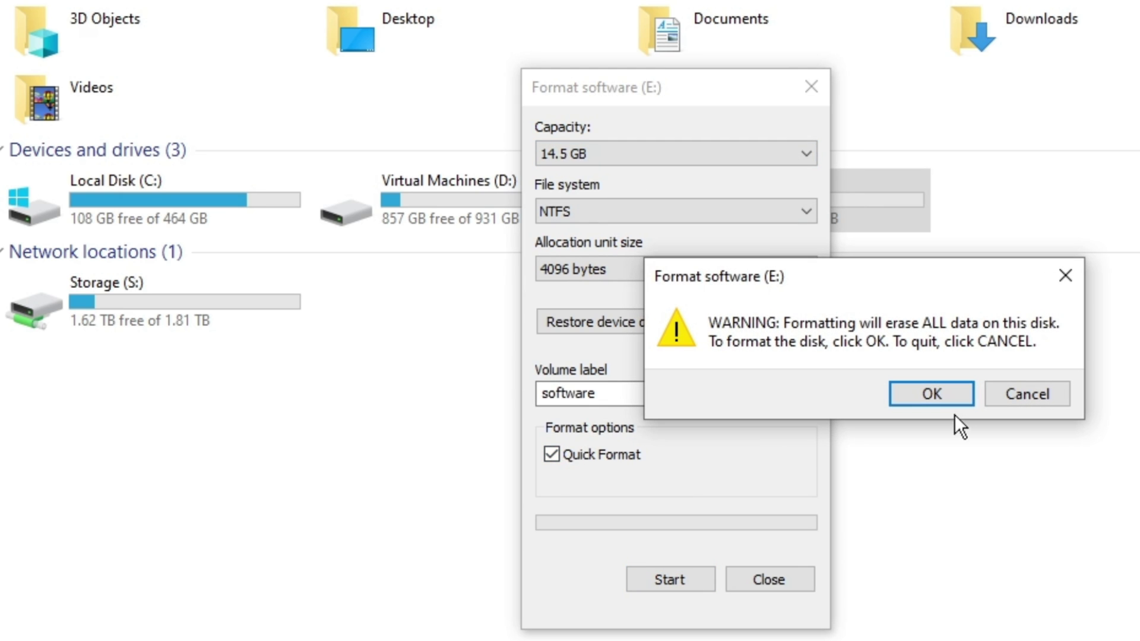
left_click(932, 395)
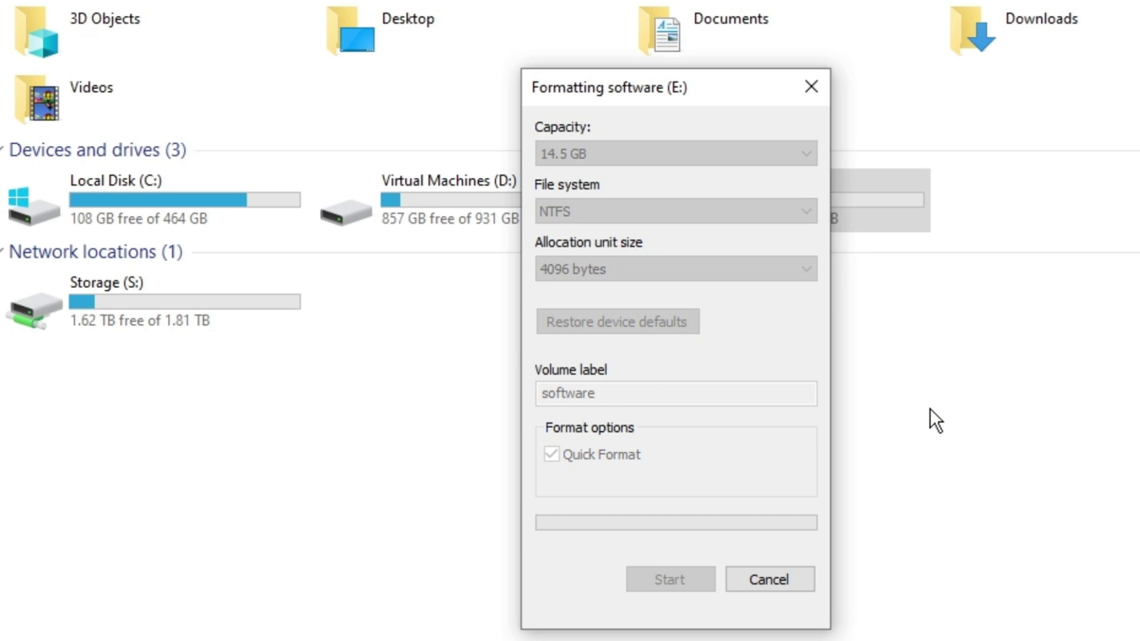
left_click(1025, 383)
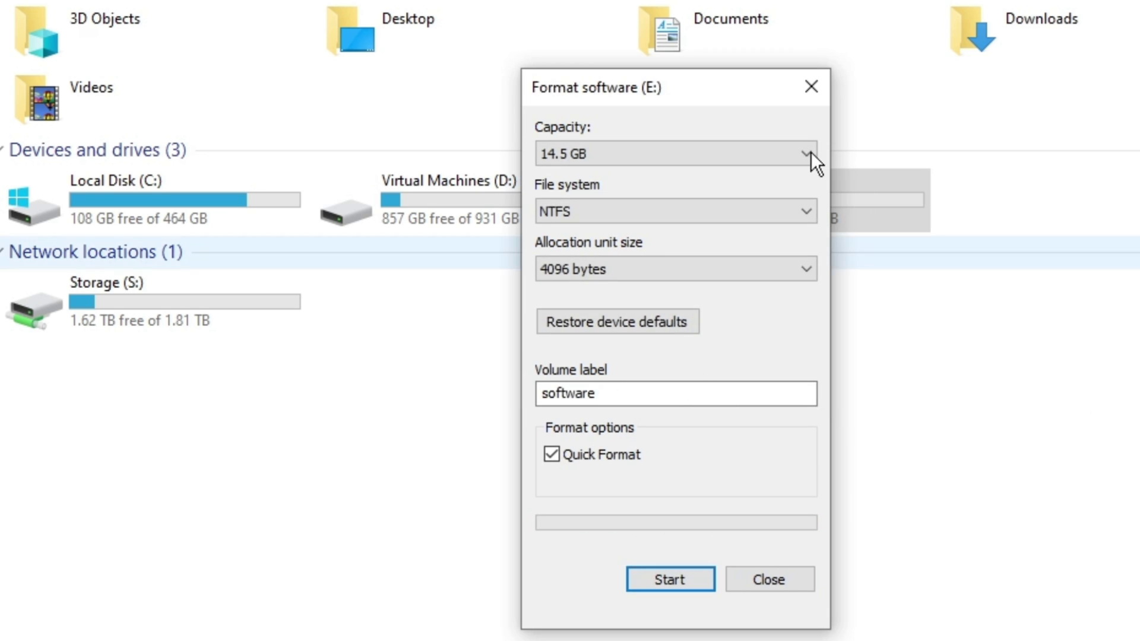
left_click(762, 579)
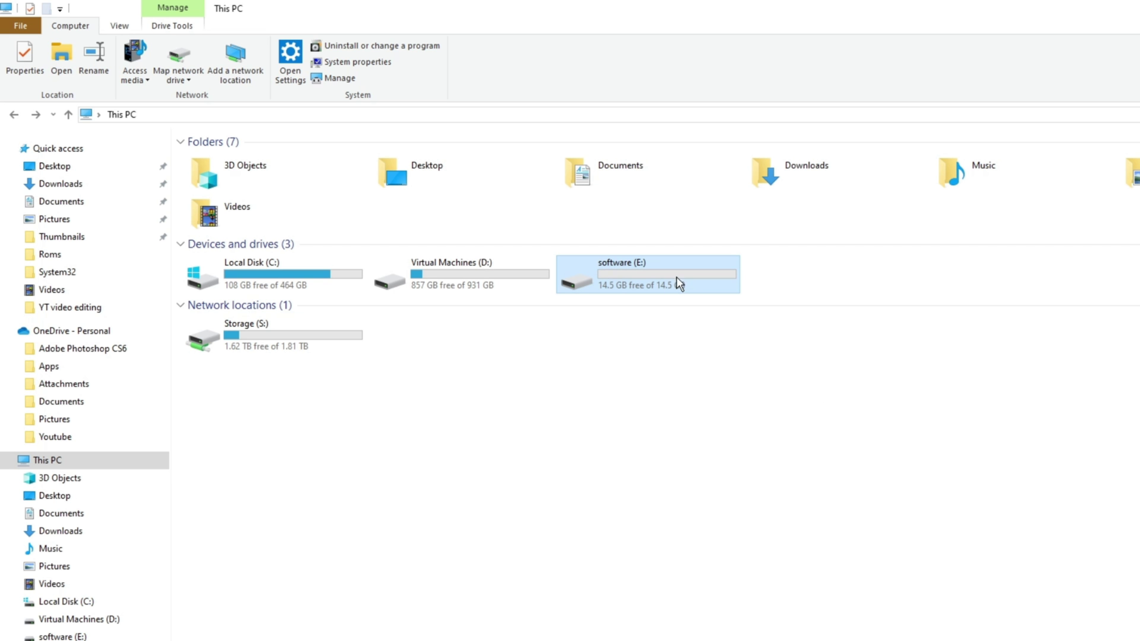
- Inside software (E:), add new folders named 'Programs File' and 'Programs File (x86)'
double_click(657, 278)
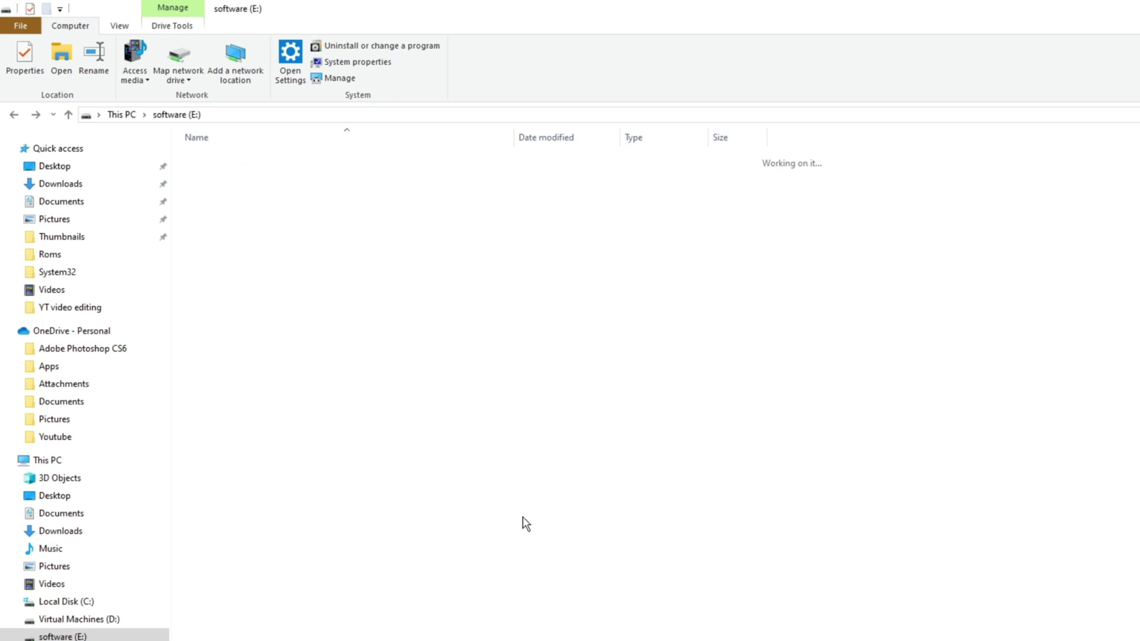
right_click(241, 223)
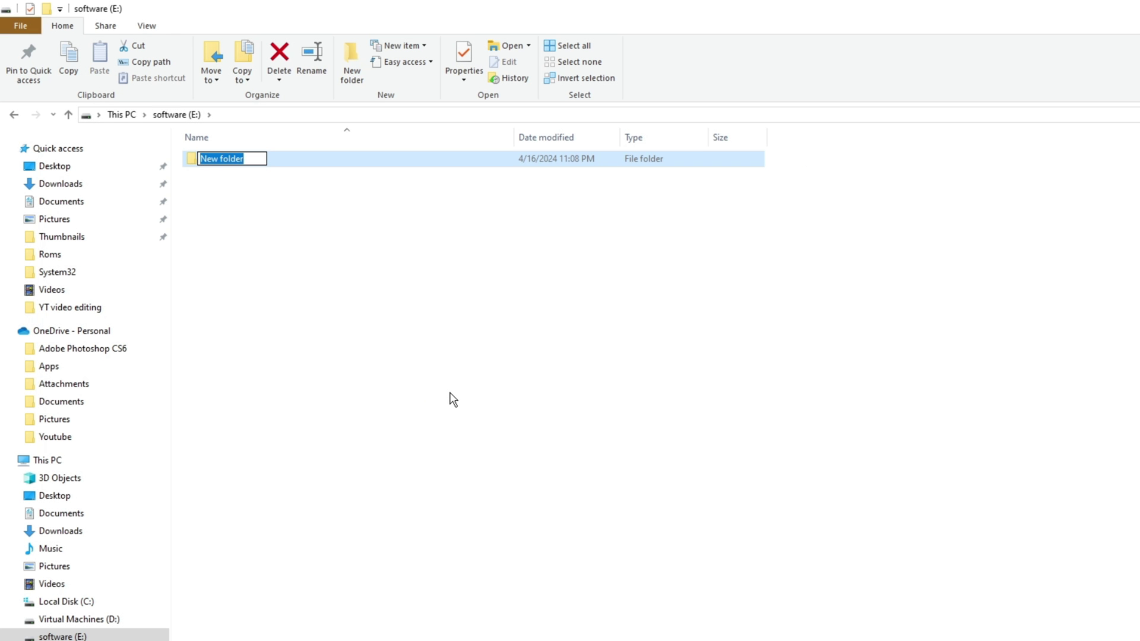
type("Pro")
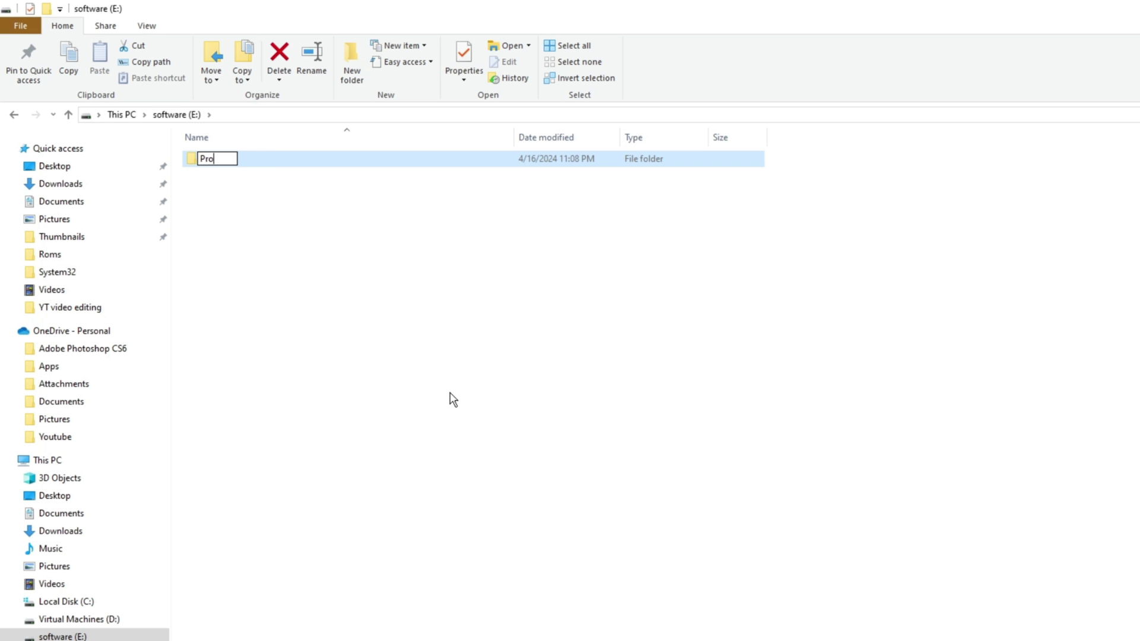
type("grams file")
key("Return")
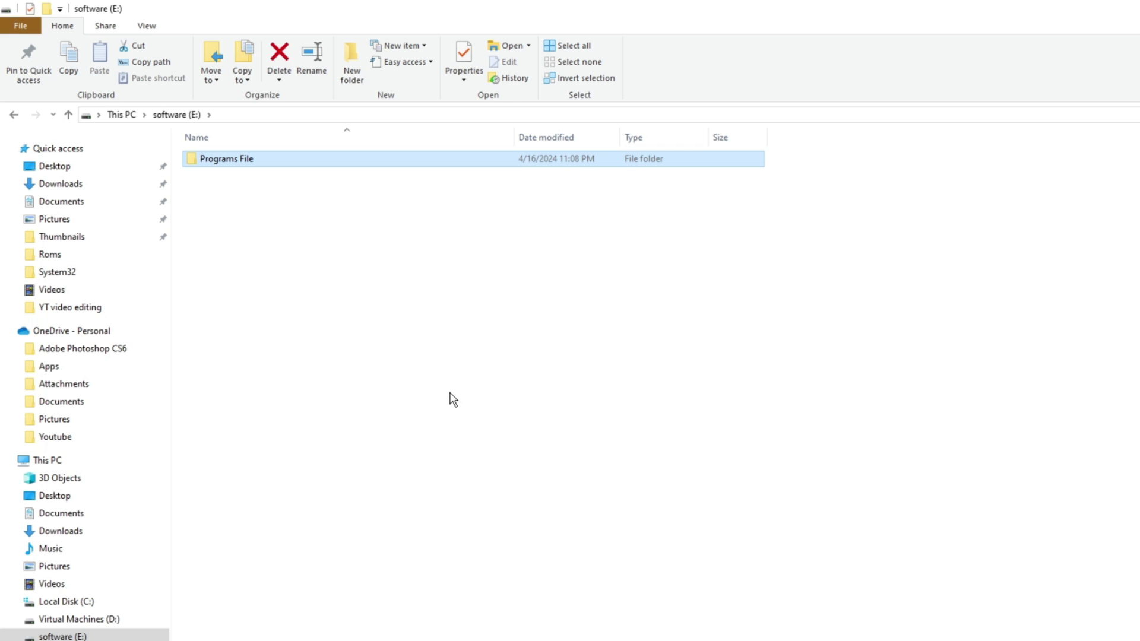
left_click(455, 371)
right_click(232, 206)
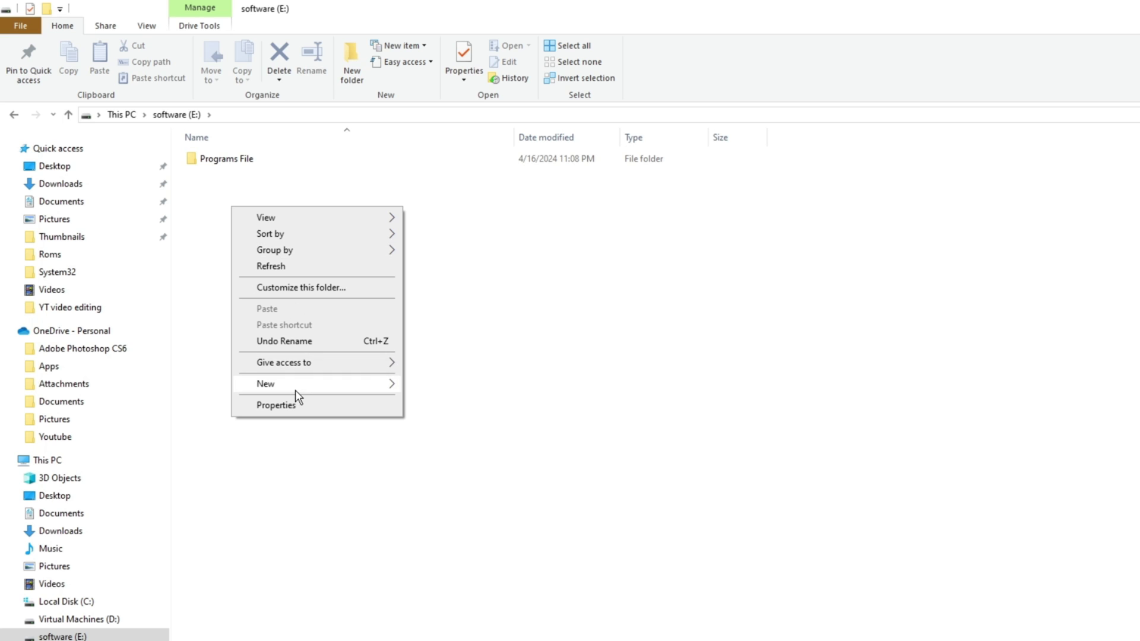
mouse_move(294, 390)
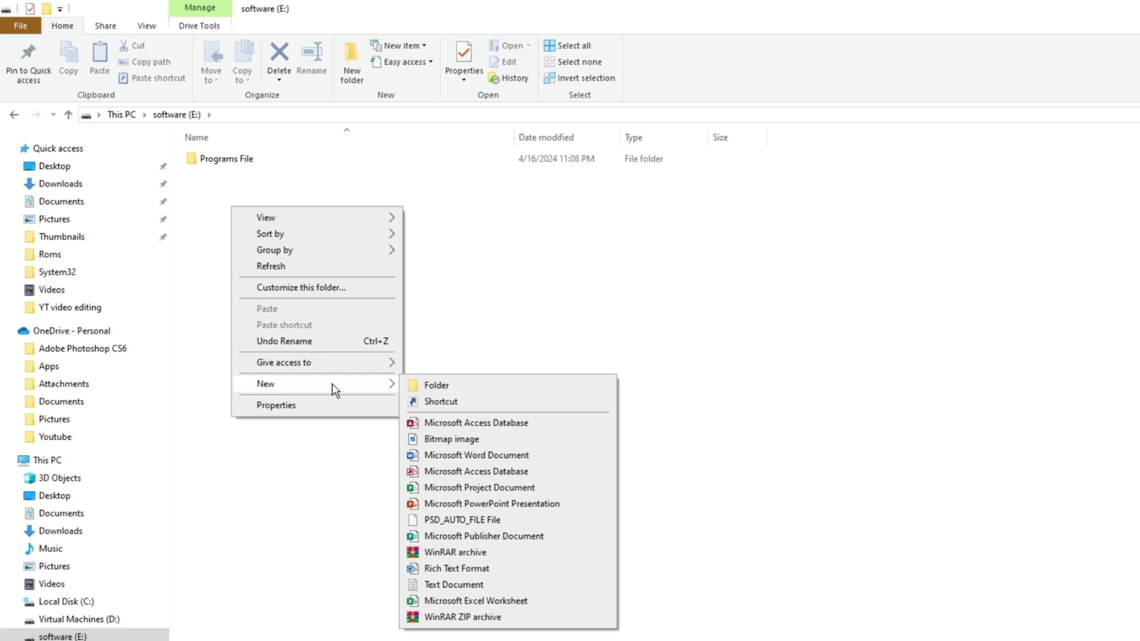
left_click(440, 385)
type("Programs File (x86)")
key("Return")
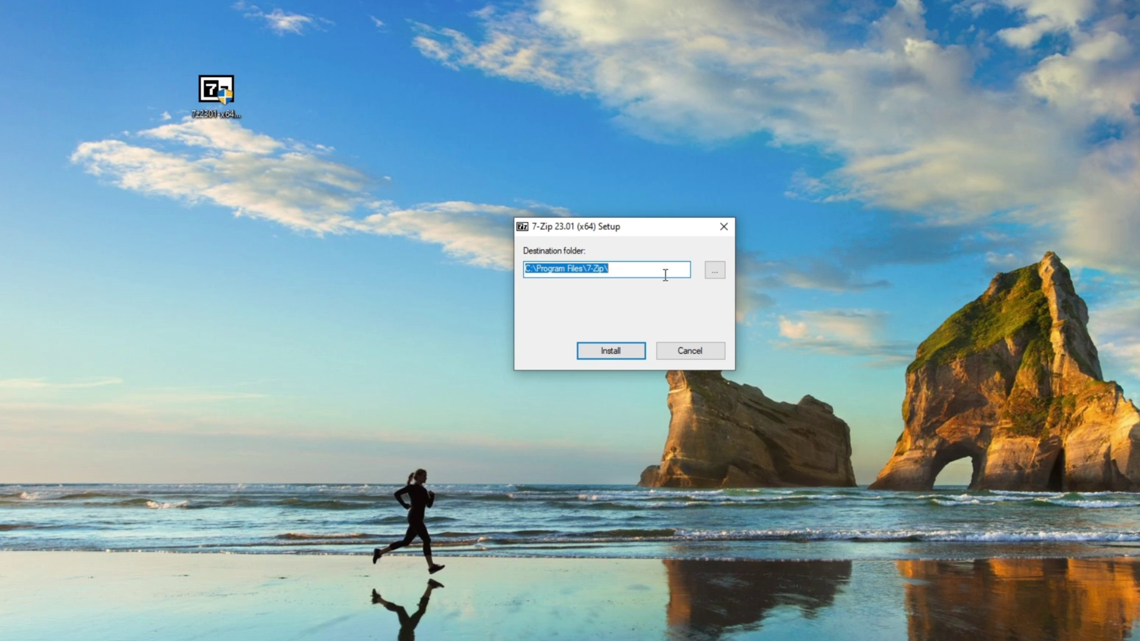
- Point the 7-Zip destination to E:\Programs File\7-Zip\ and run the installation
left_click(714, 272)
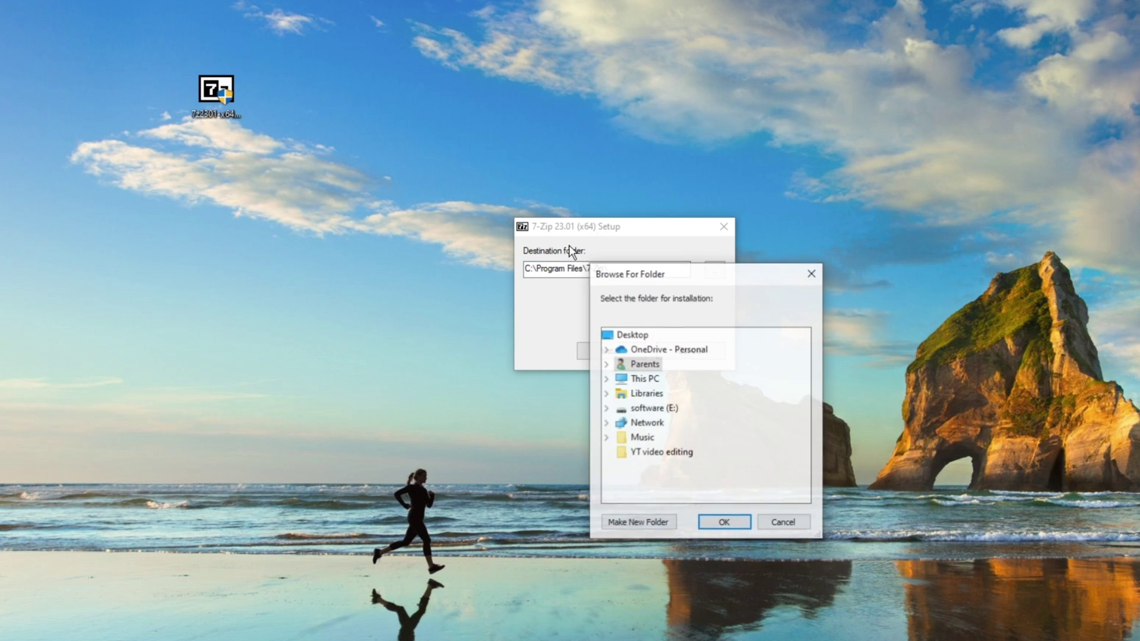
left_click(643, 412)
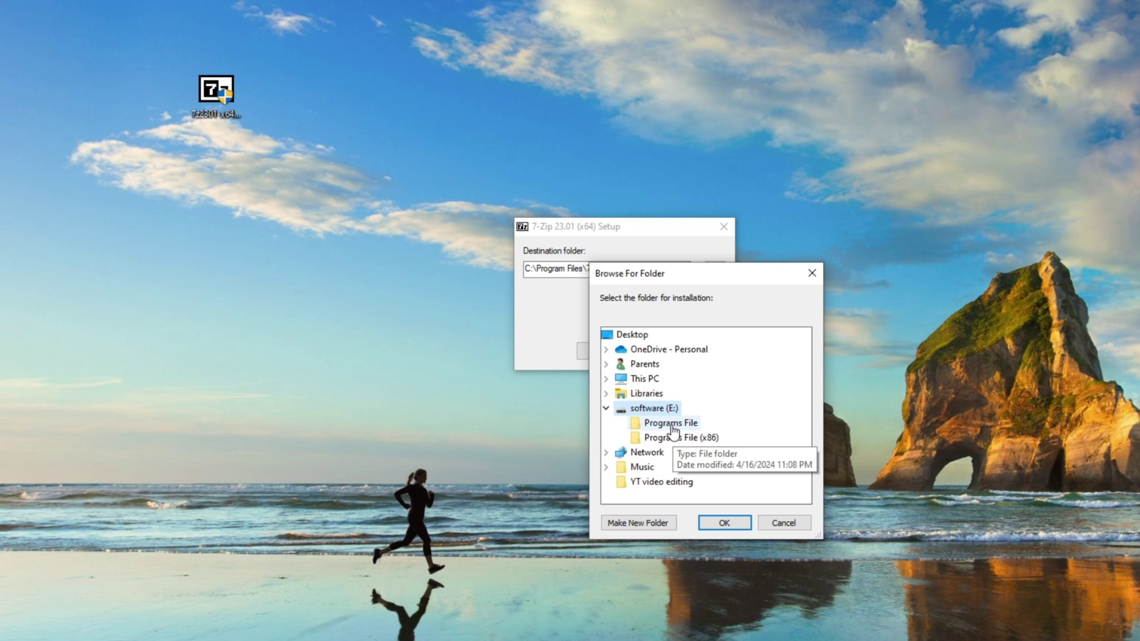
left_click(672, 424)
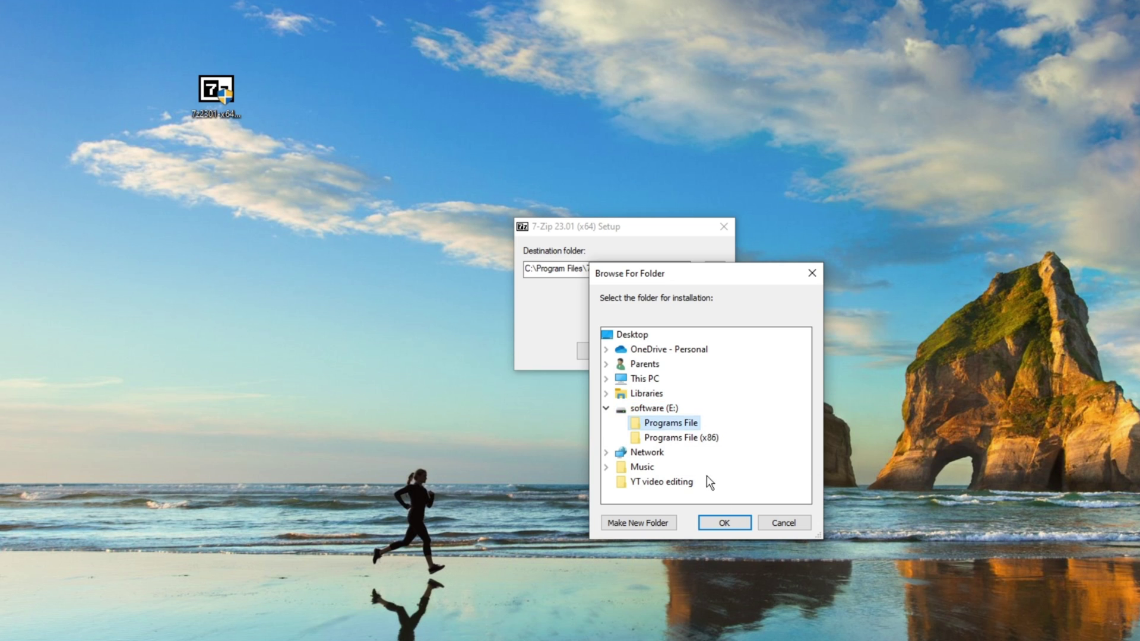
left_click(723, 522)
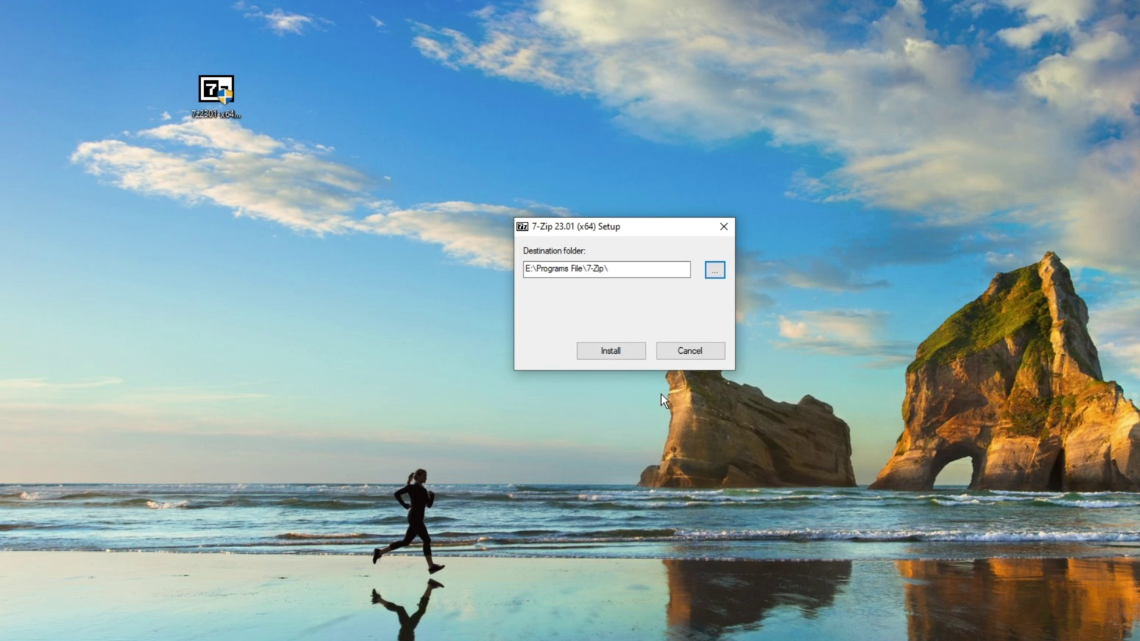
left_click(615, 351)
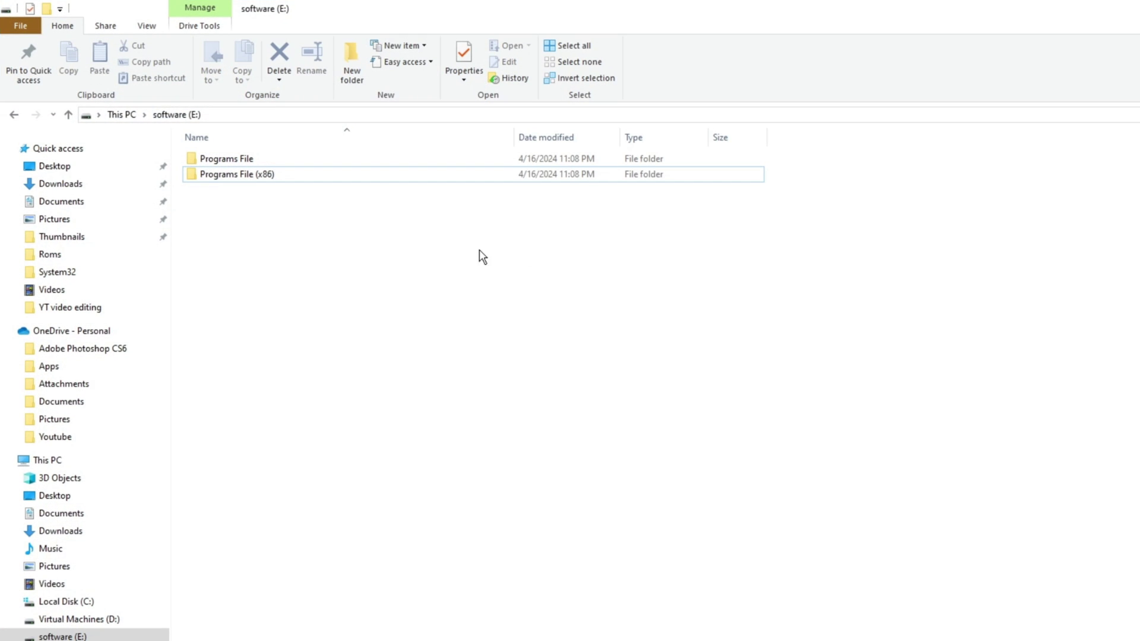
- Open E:\Programs File\7-Zip and test-launch 7zFM.exe, then close 7-Zip File Manager
double_click(214, 160)
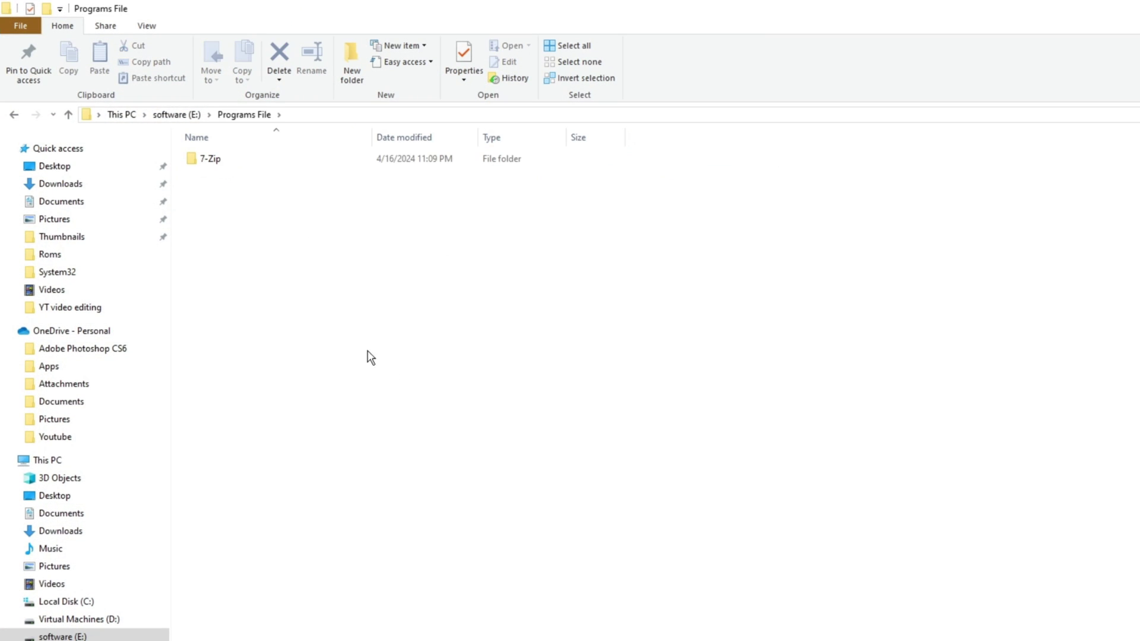
left_click(211, 159)
double_click(212, 160)
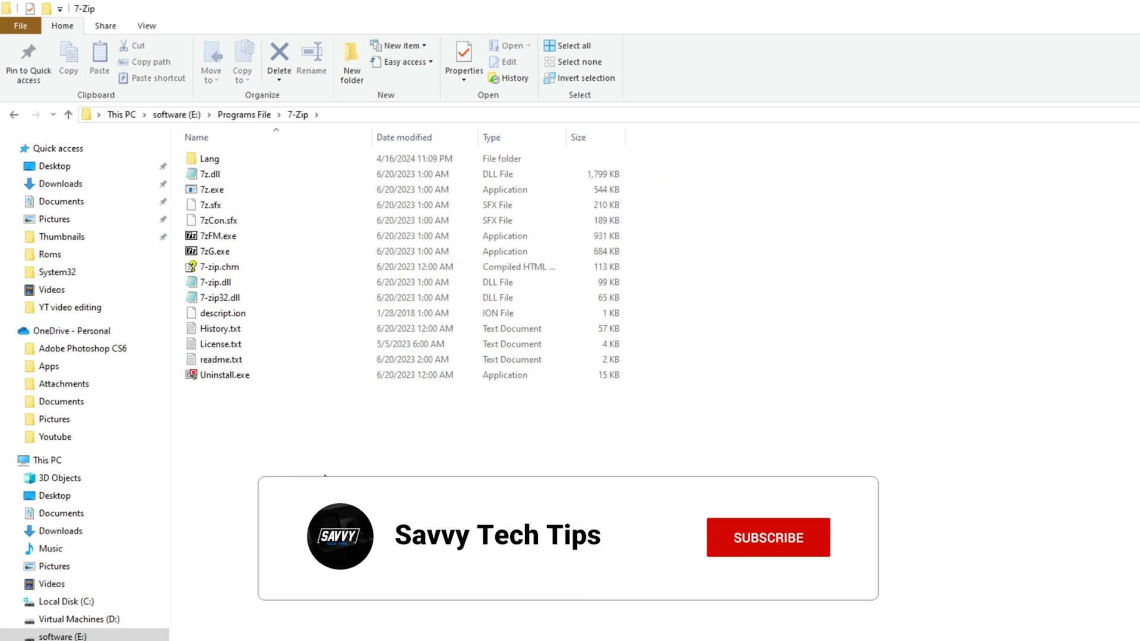
double_click(228, 238)
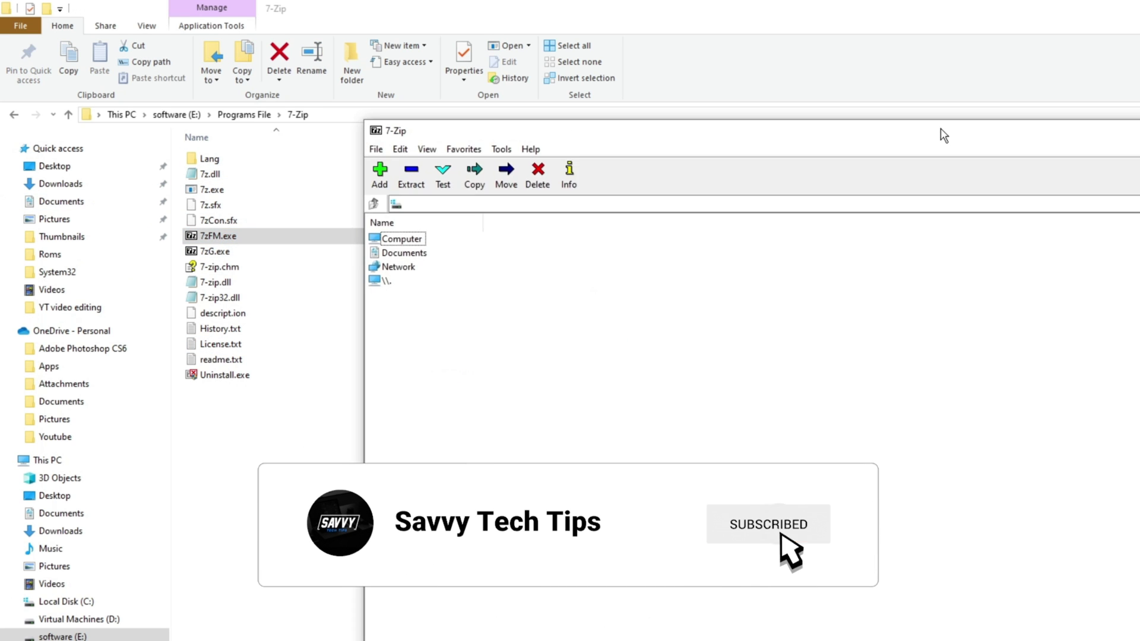
left_click_drag(939, 132, 790, 125)
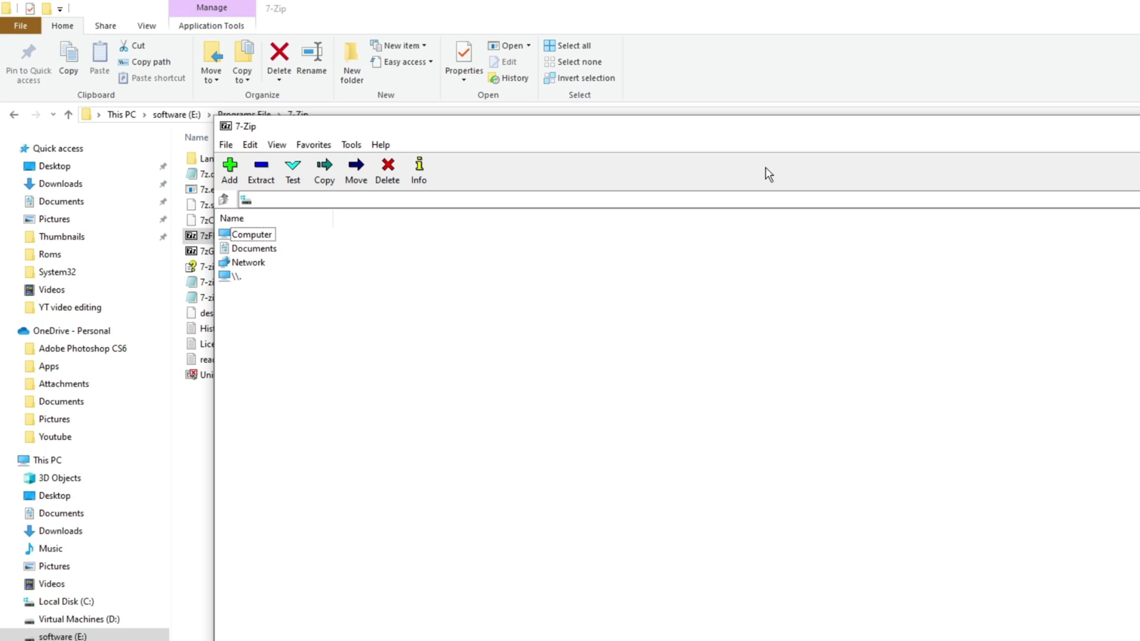
key("alt+F4")
left_click_drag(617, 10, 1139, 36)
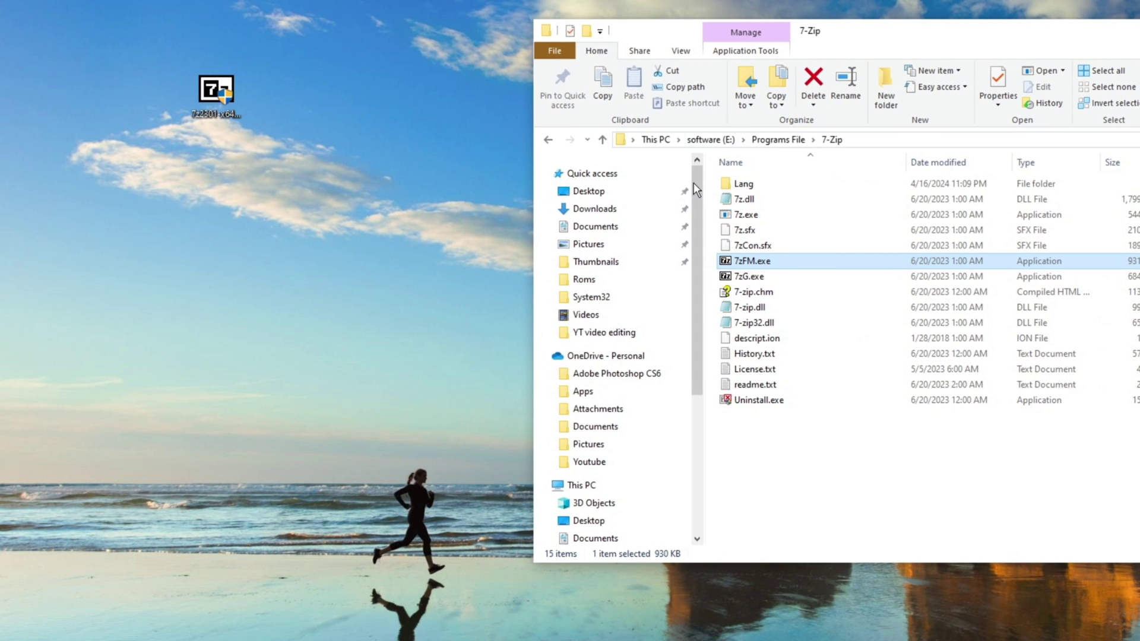
- Send 7zFM.exe to the desktop as a shortcut and verify it opens 7-Zip File Manager
right_click(747, 262)
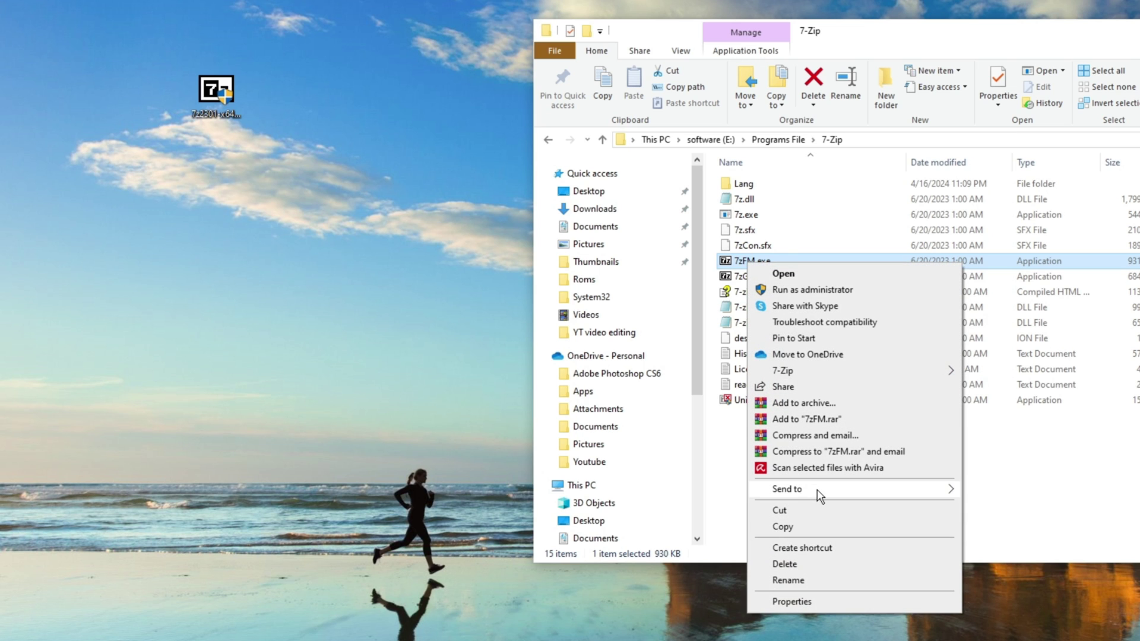
mouse_move(818, 492)
left_click(1030, 524)
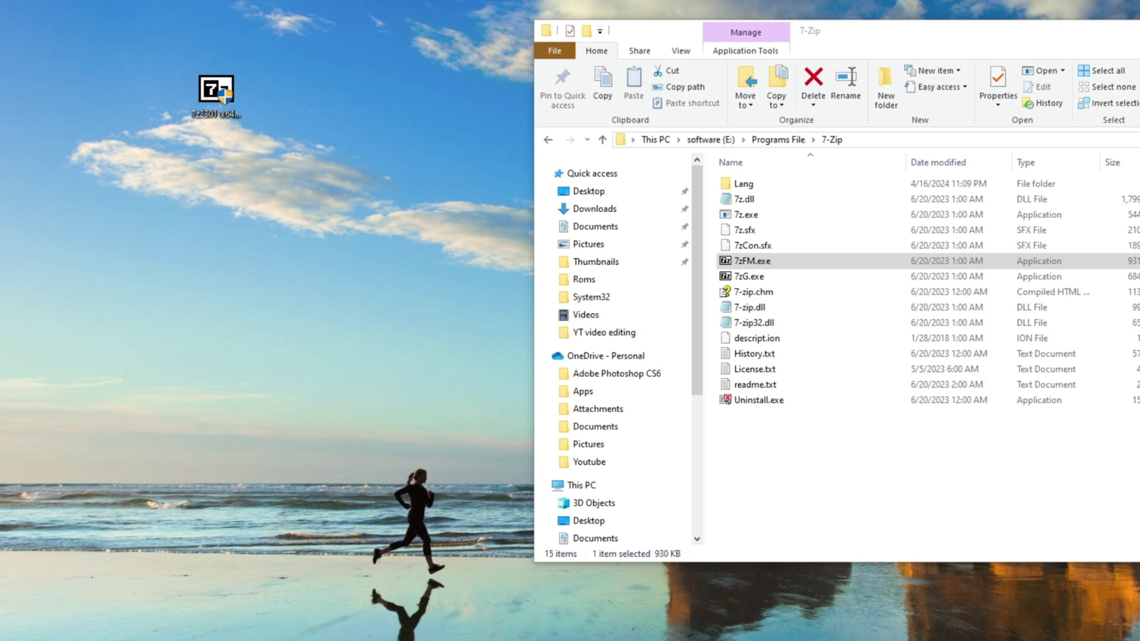
left_click_drag(325, 222, 328, 224)
double_click(280, 217)
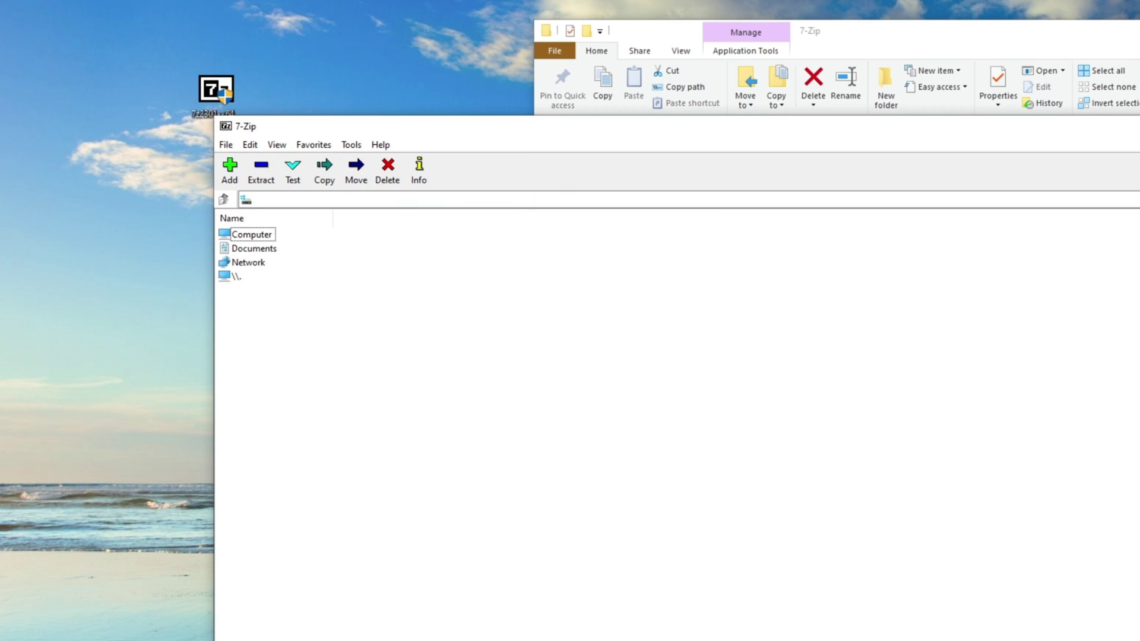
key("alt+F4")
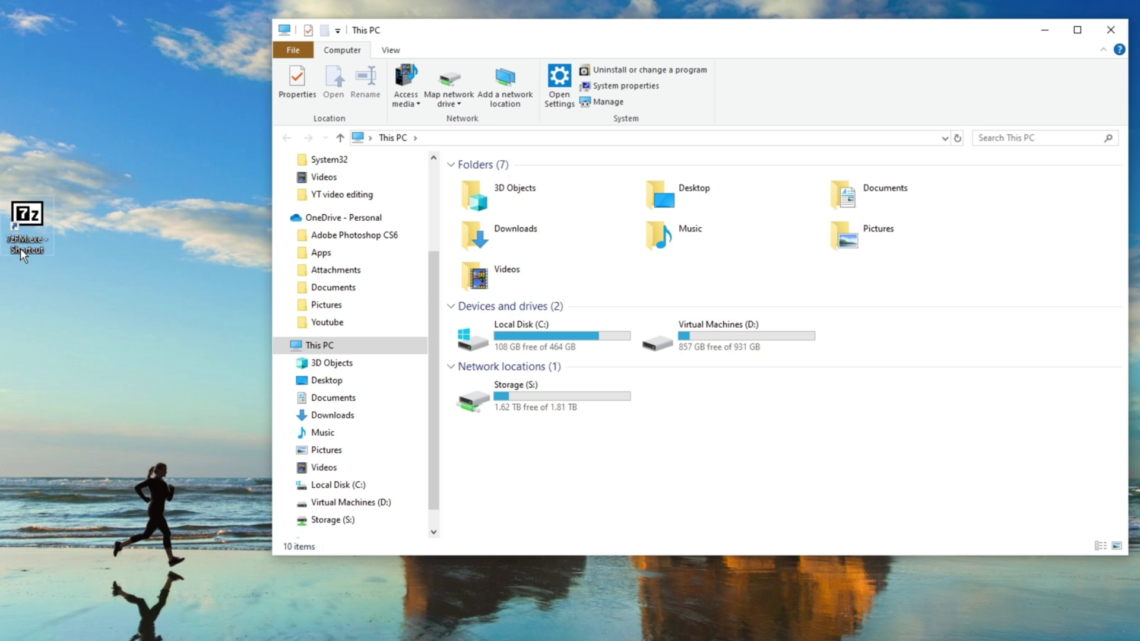
- Try the 7zFM.exe desktop shortcut and dismiss the Problem with Shortcut error
double_click(31, 222)
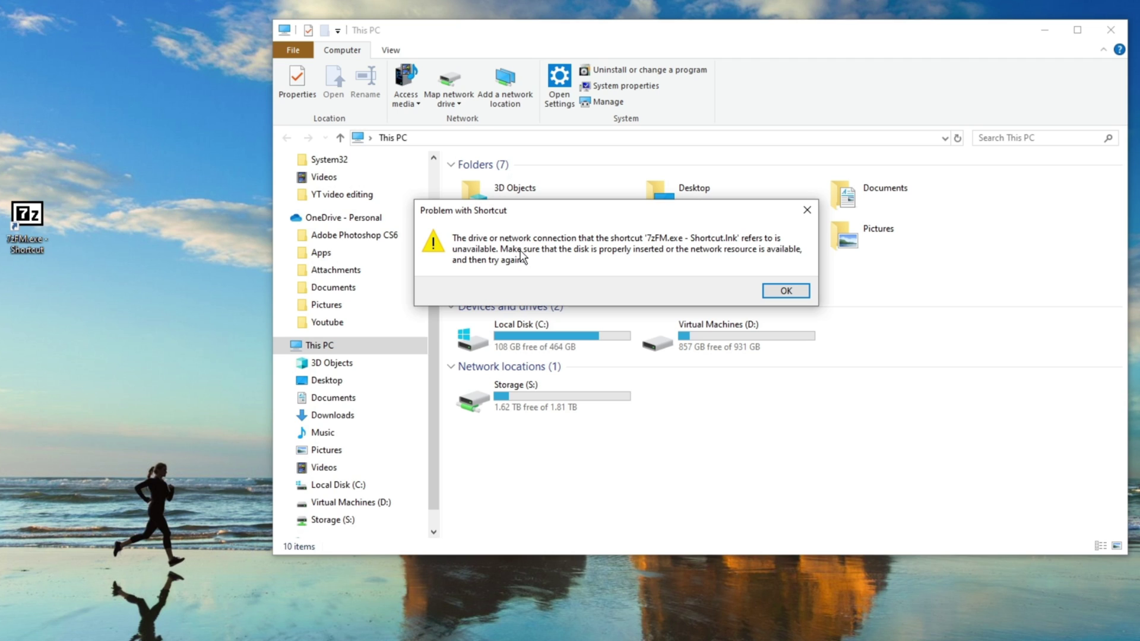
left_click(782, 291)
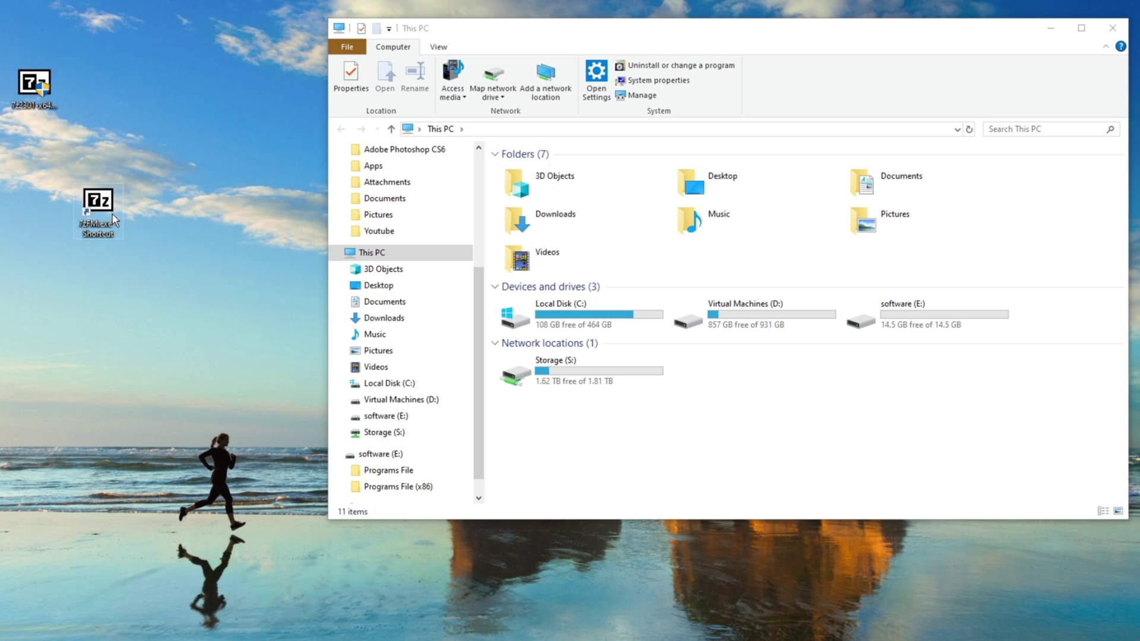
double_click(94, 214)
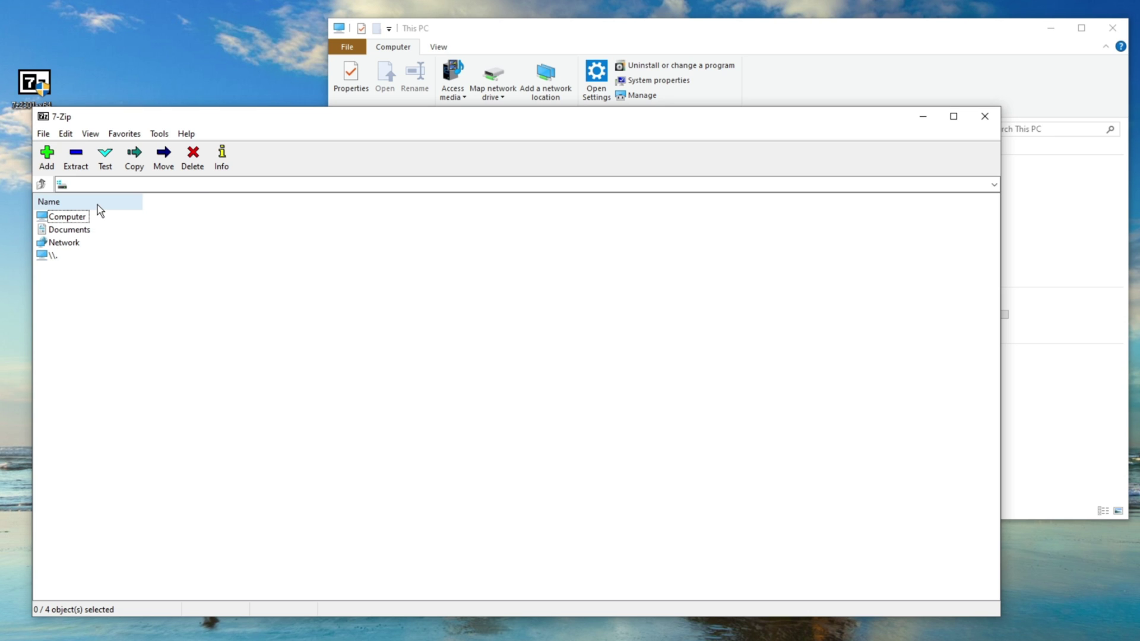
left_click(983, 117)
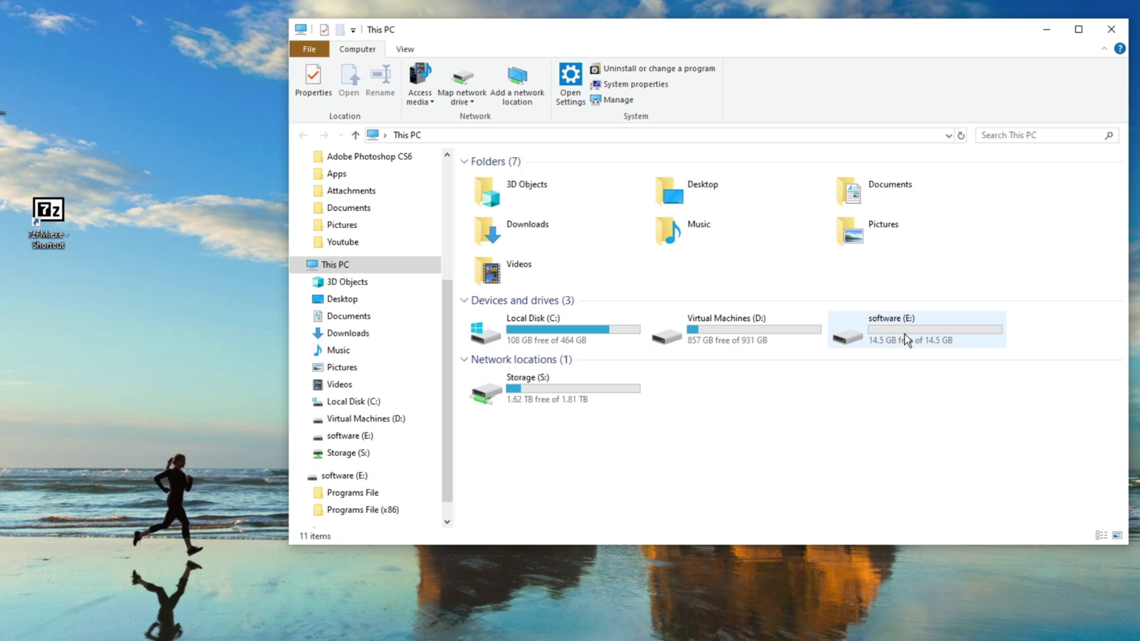
- Browse back to E:\Programs File\7-Zip and bring up the Windows search box
double_click(904, 333)
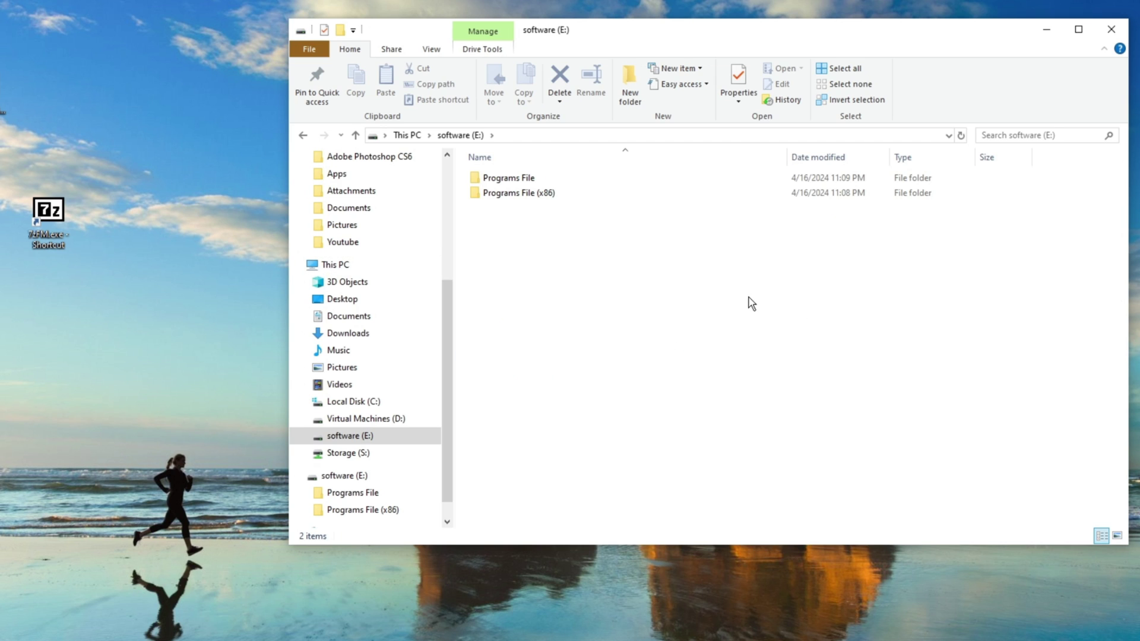
double_click(511, 178)
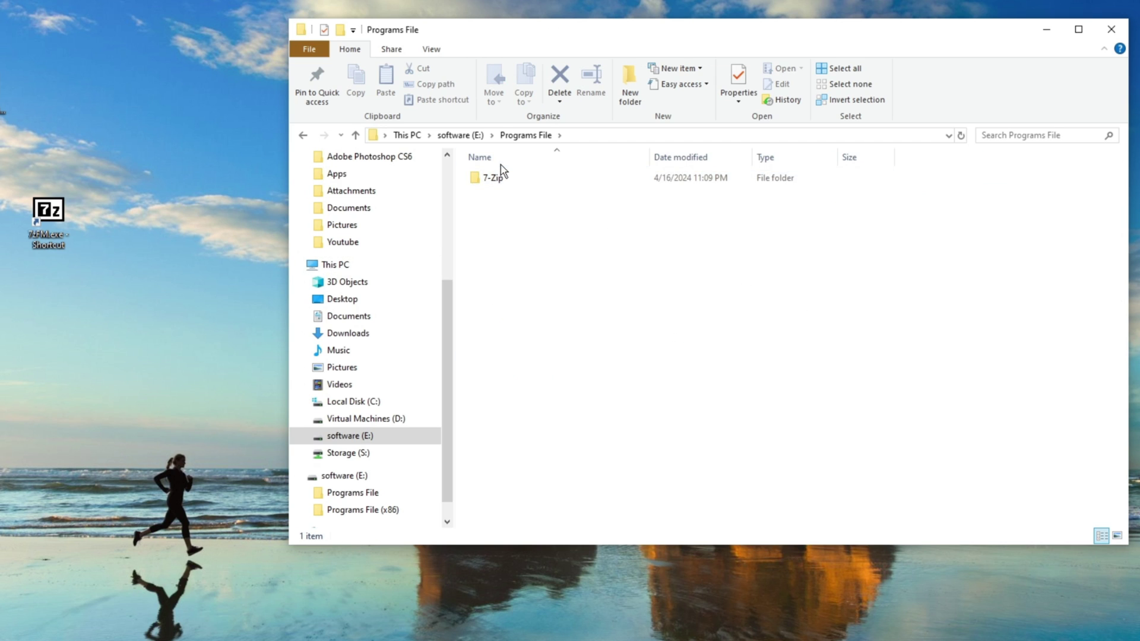
double_click(498, 180)
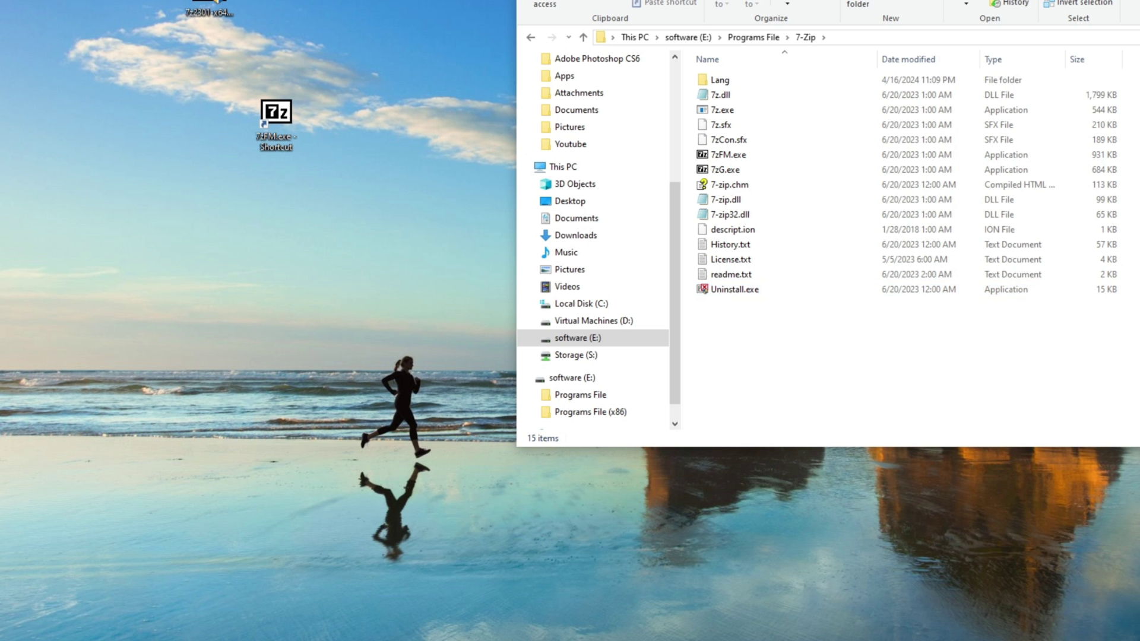
left_click(86, 628)
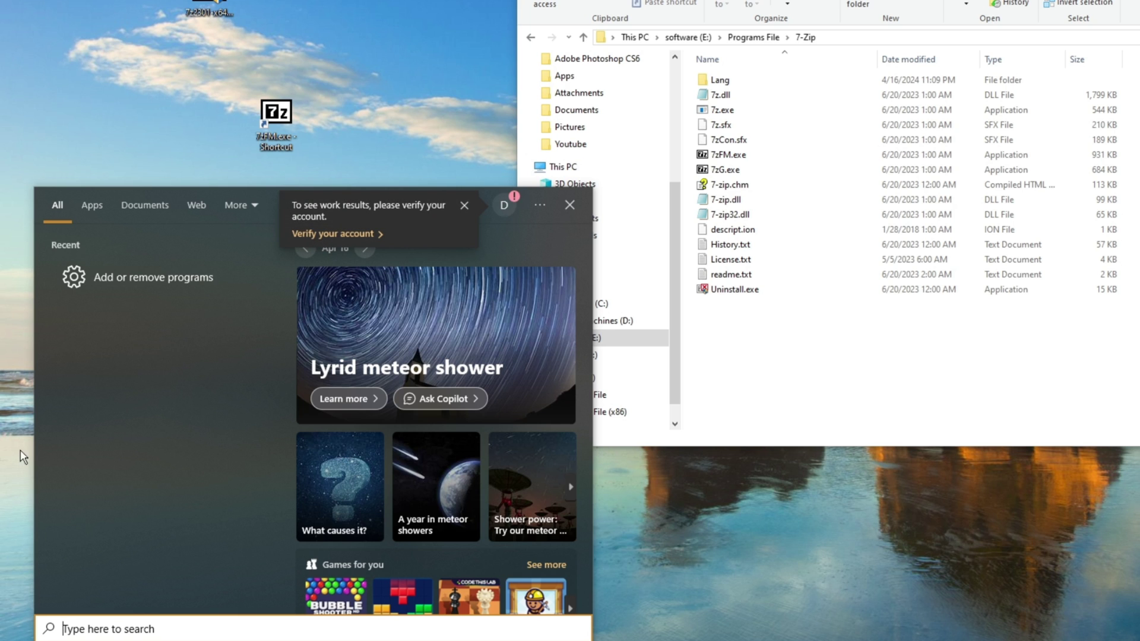
- Remove 7-Zip 23.01 (x64) through Add or remove programs, confirming the uninstall prompt
left_click(190, 279)
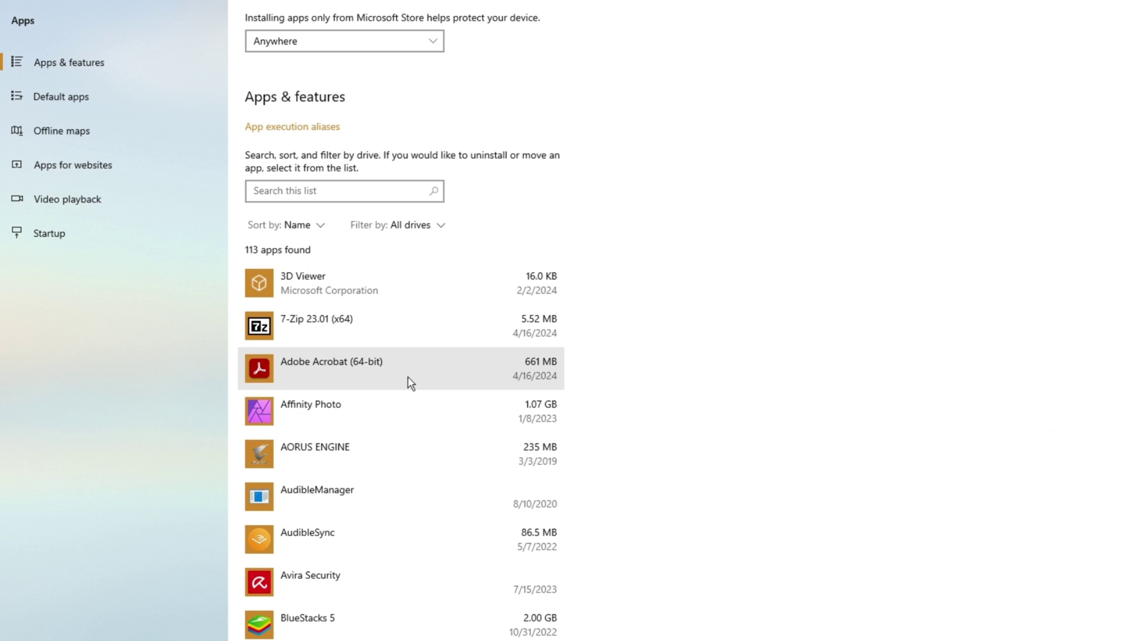
left_click(335, 322)
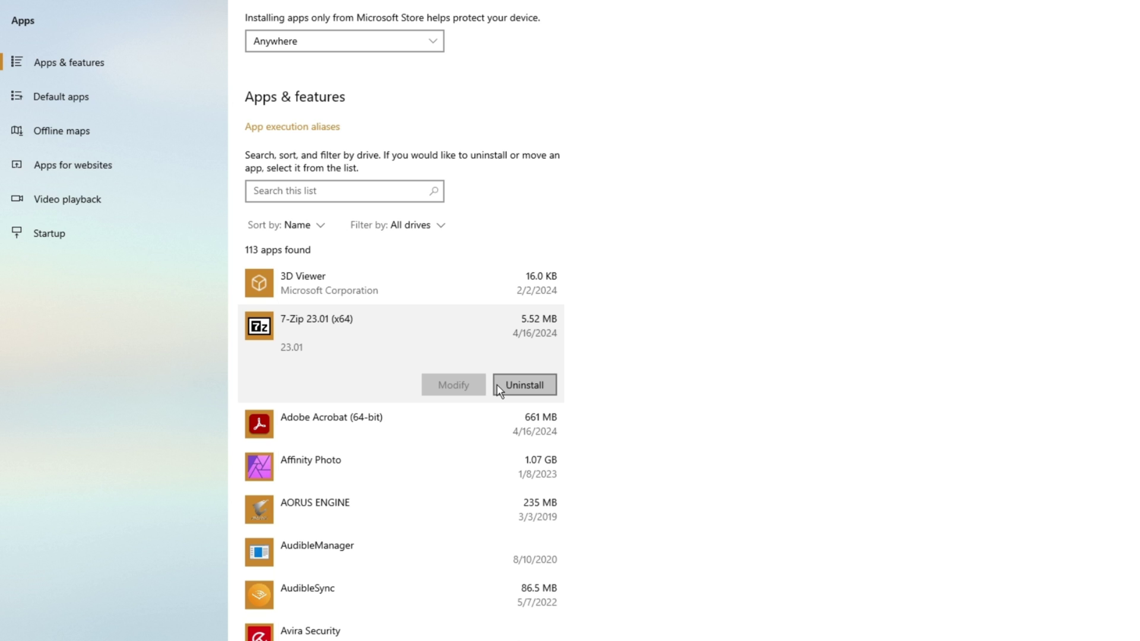
left_click(547, 391)
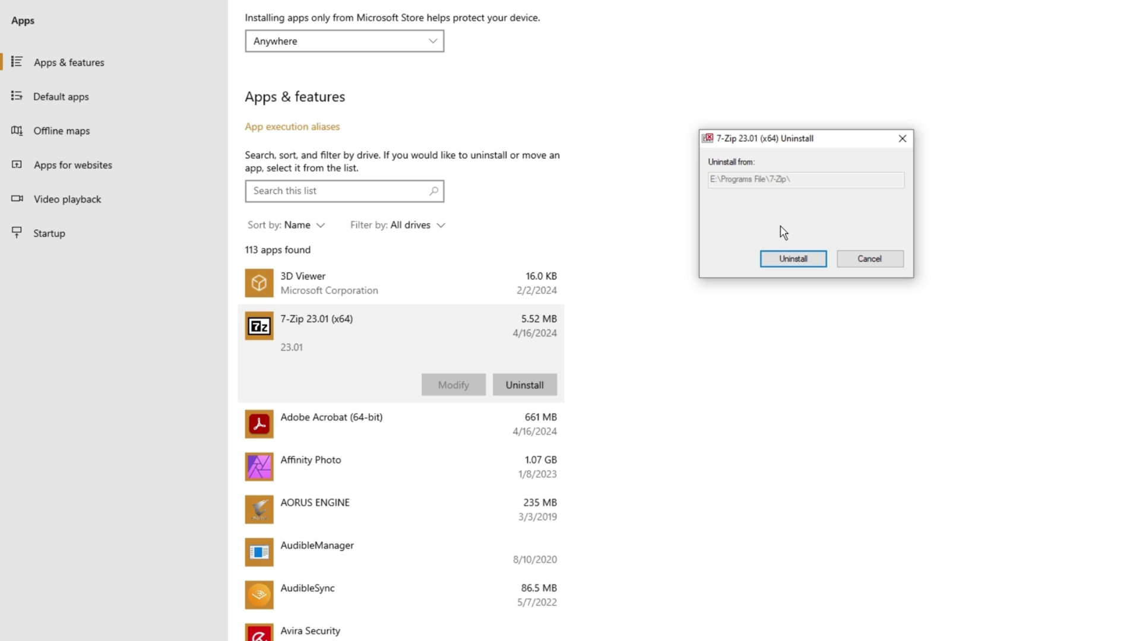
left_click(793, 259)
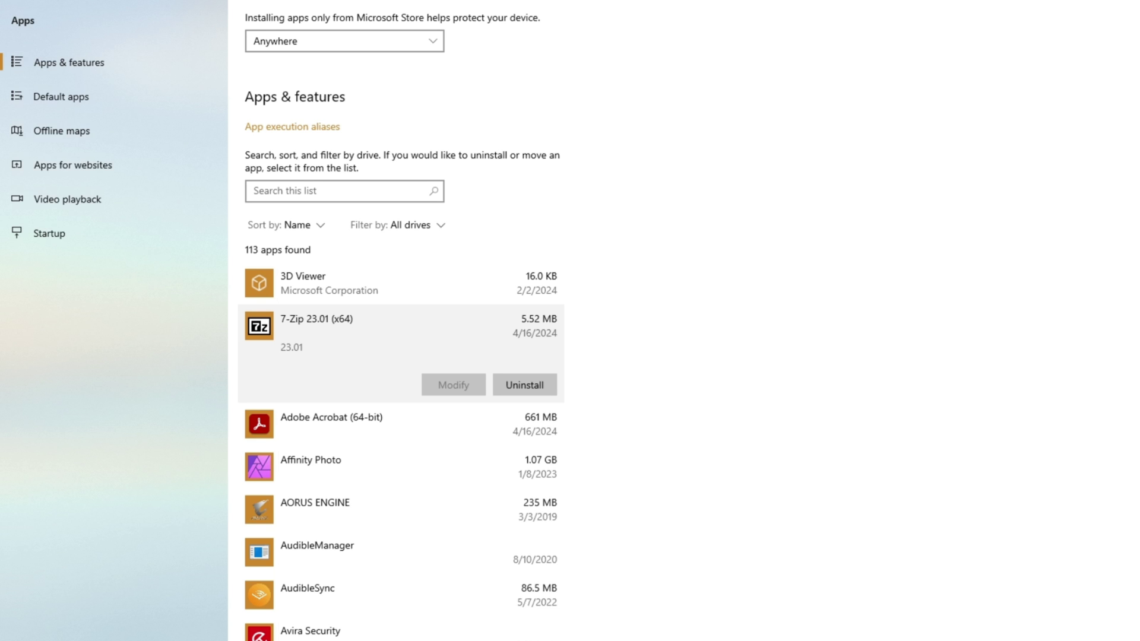